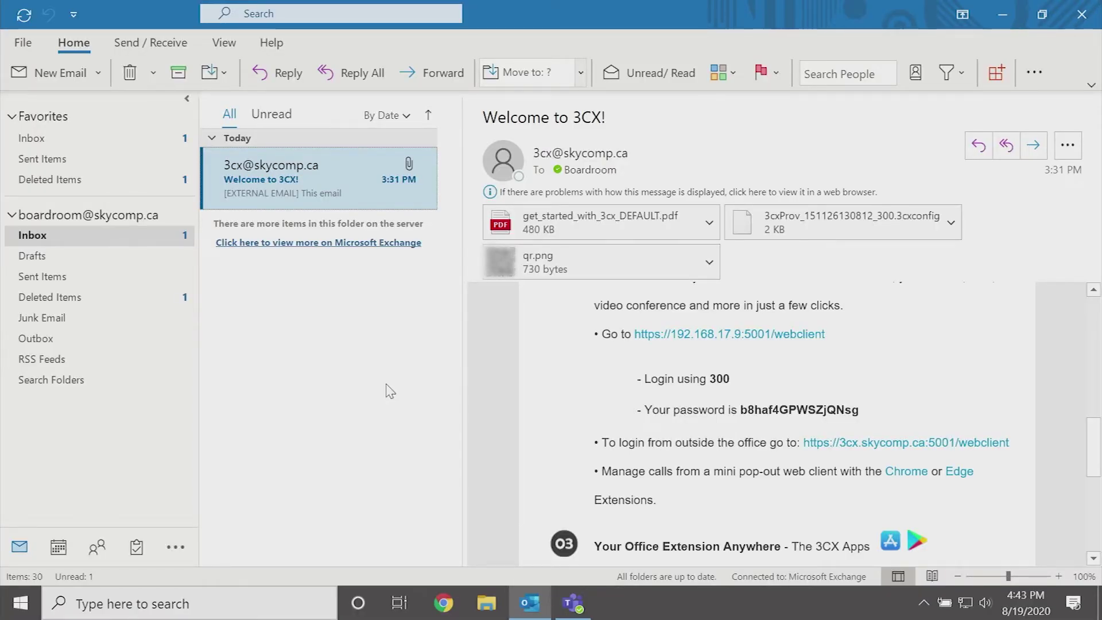
Step: Open the "Welcome to 3CX!" email and read its get_started_with_3cx_DEFAULT.pdf attachment, closing the PDF when done
{"action": "double_click", "coordinate": [293, 185]}
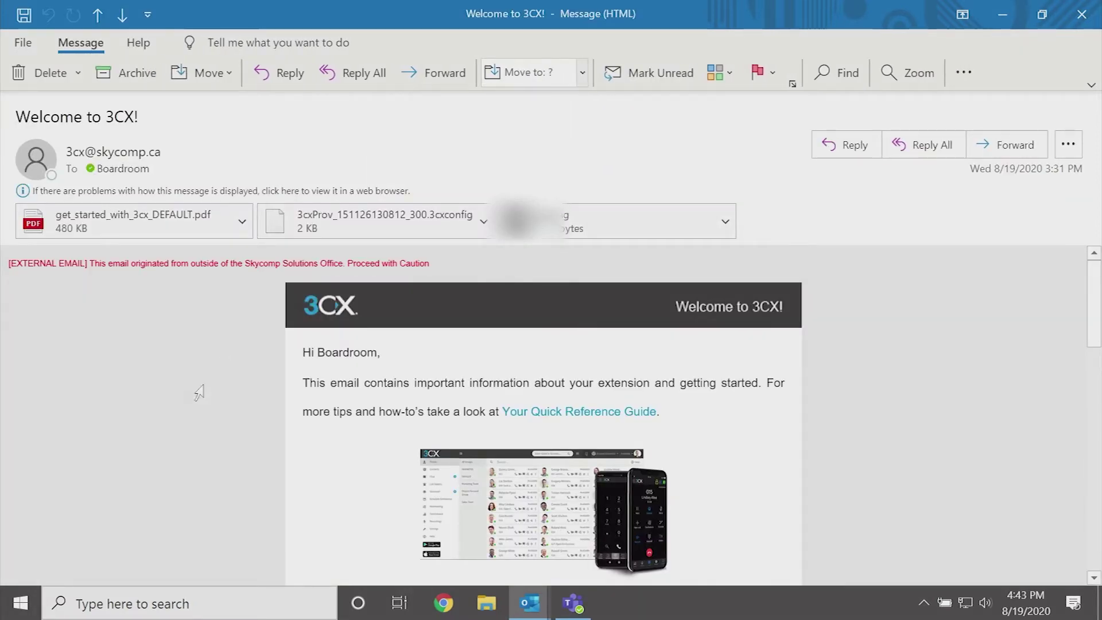
{"action": "double_click", "coordinate": [112, 221]}
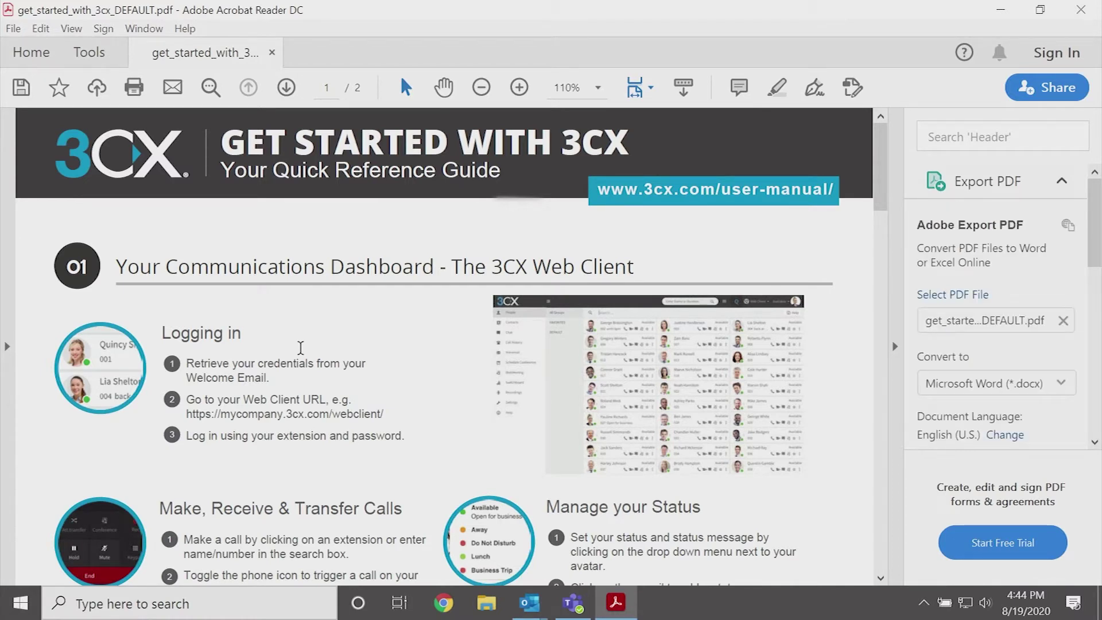
{"action": "scroll", "coordinate": [300, 347], "scroll_direction": "down", "scroll_amount": 2}
{"action": "key", "text": "ctrl+q"}
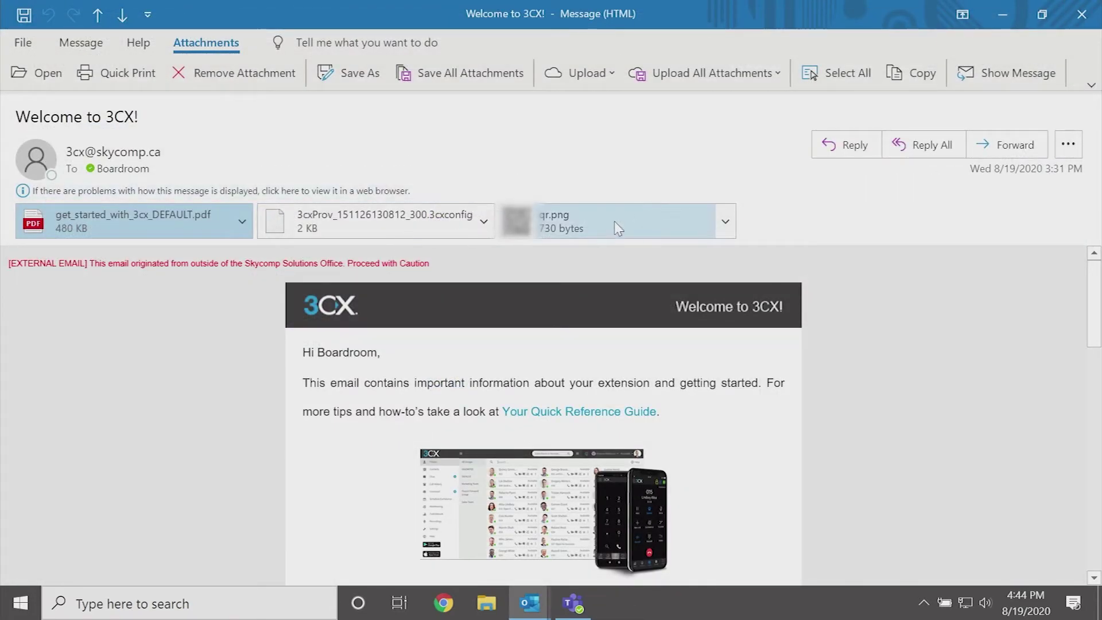
Step: Preview the email's qr.png attachment, return to the message and try opening the .3cxconfig attachment
{"action": "left_click", "coordinate": [615, 227]}
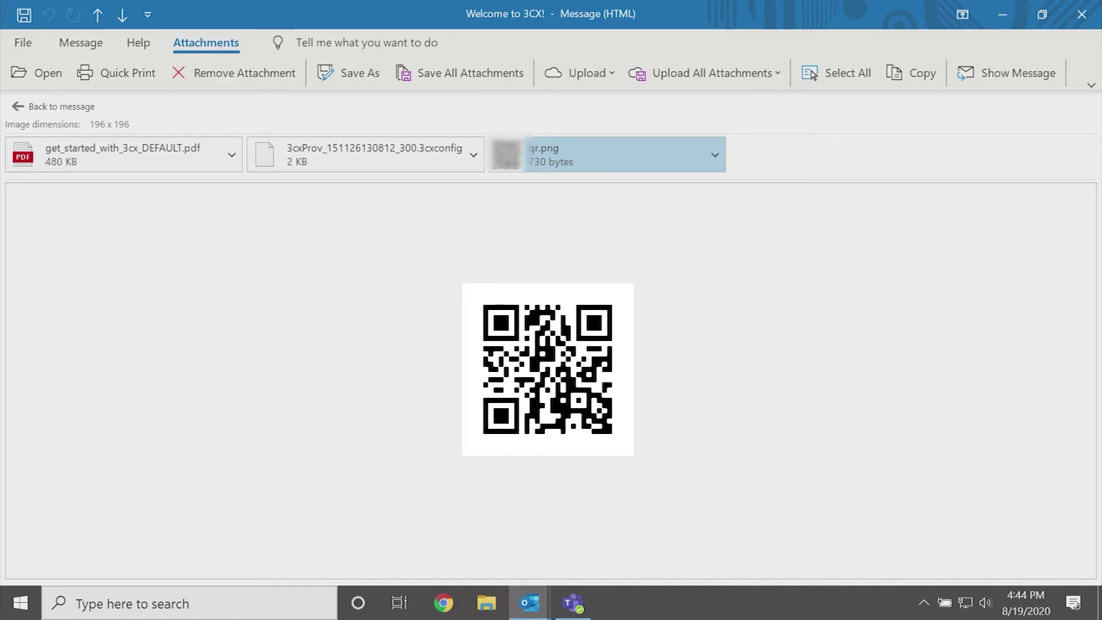
{"action": "left_click", "coordinate": [46, 106]}
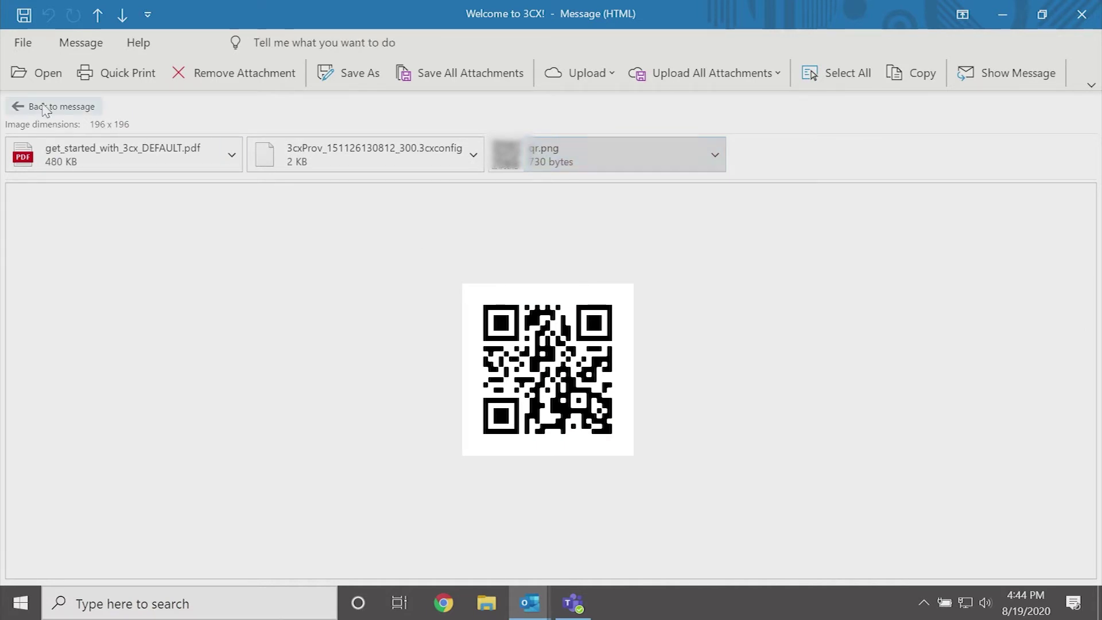
{"action": "left_click", "coordinate": [376, 224]}
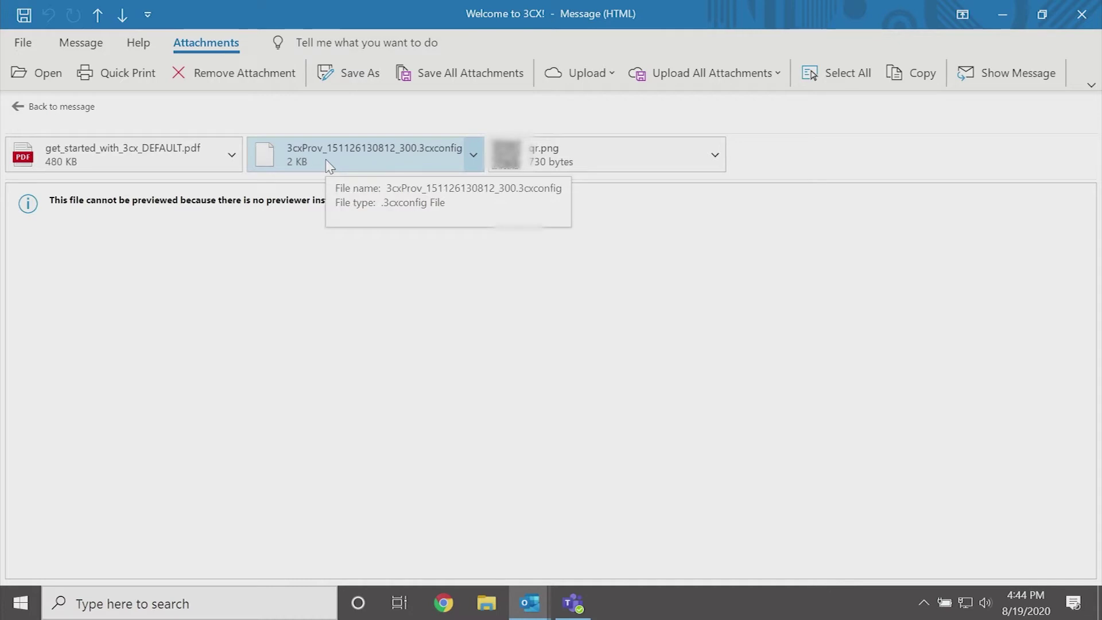
{"action": "double_click", "coordinate": [329, 165]}
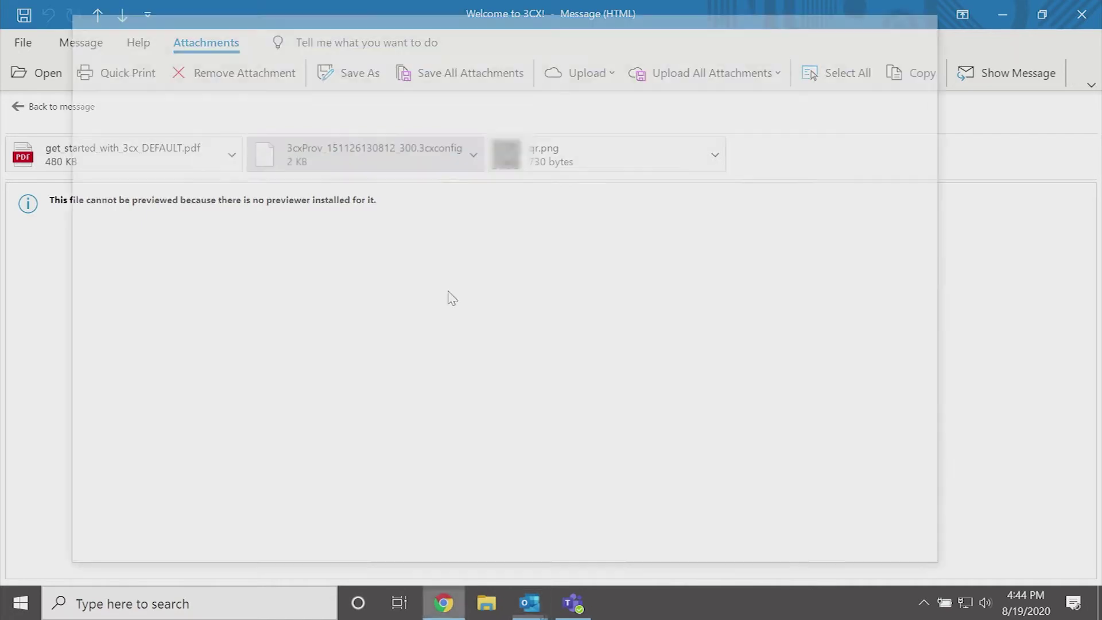
Step: Search Google in Chrome for "windows 3cx app" and open the 3CX user manual page on the Windows app
{"action": "left_click", "coordinate": [380, 67]}
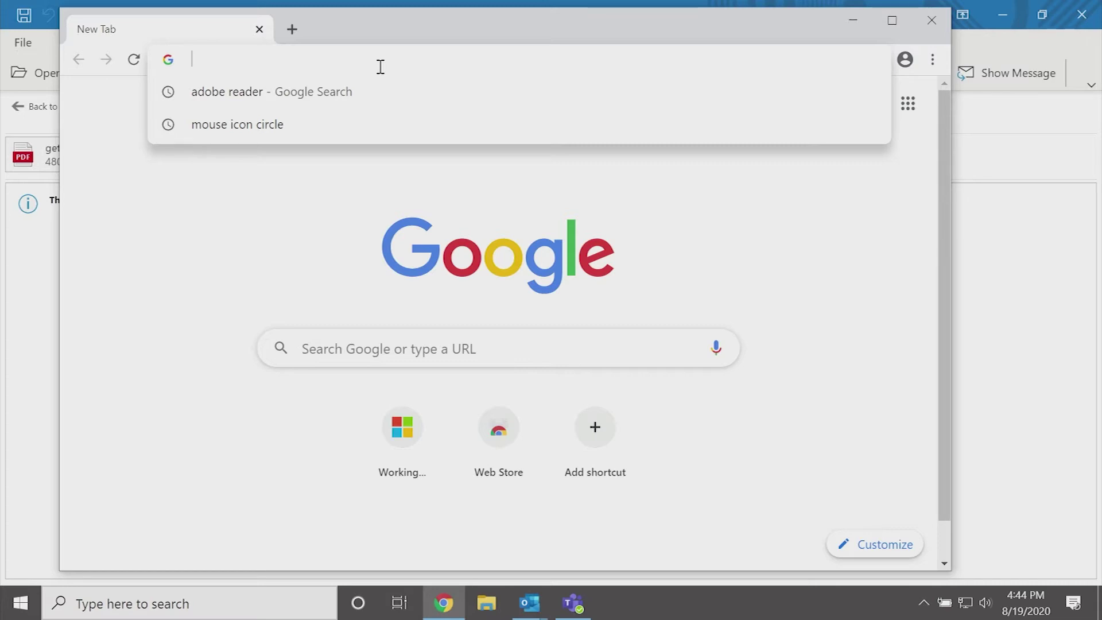
{"action": "type", "text": "windows 3cx"}
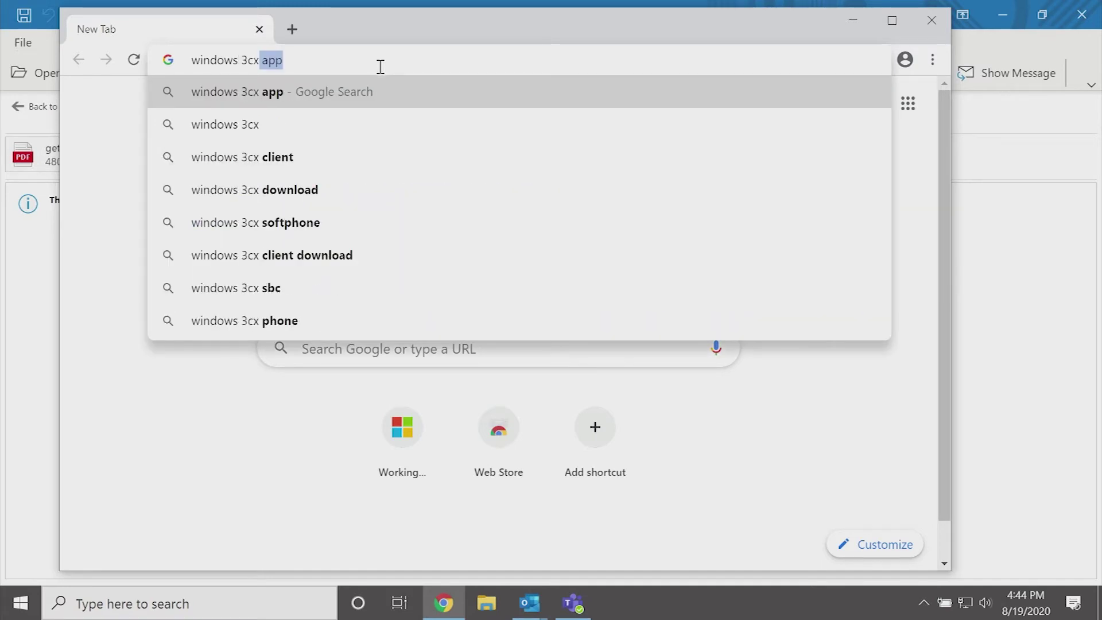
{"action": "key", "text": "Return"}
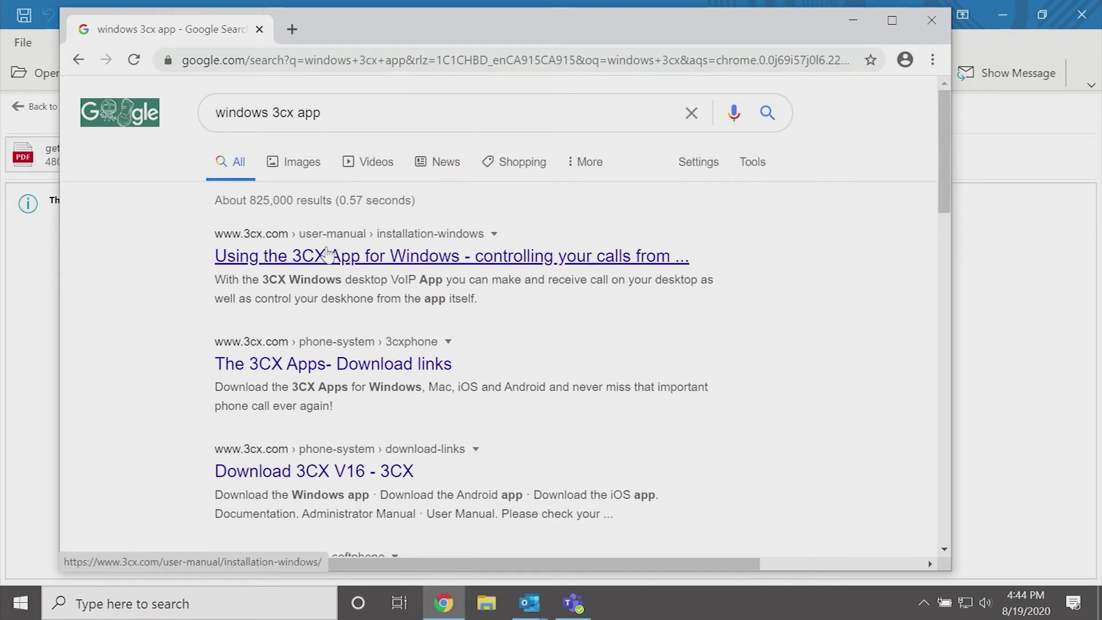
{"action": "left_click", "coordinate": [330, 254]}
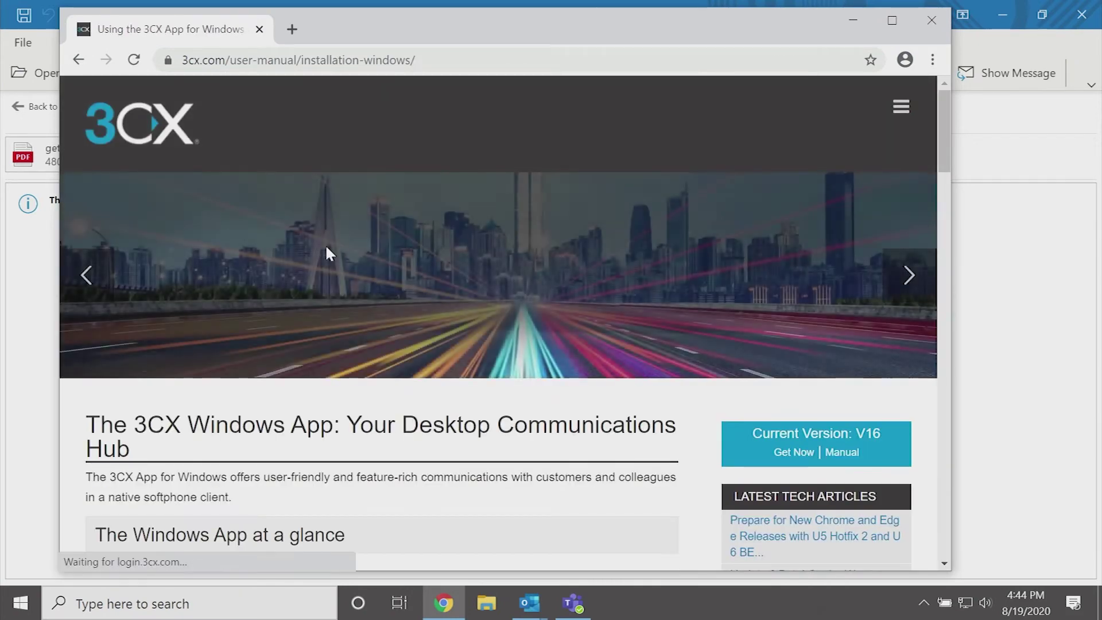
Step: Follow the link to the latest app version in the installation section and download the Windows app
{"action": "scroll", "coordinate": [330, 254], "scroll_direction": "down", "scroll_amount": 5}
{"action": "scroll", "coordinate": [330, 254], "scroll_direction": "down", "scroll_amount": 13}
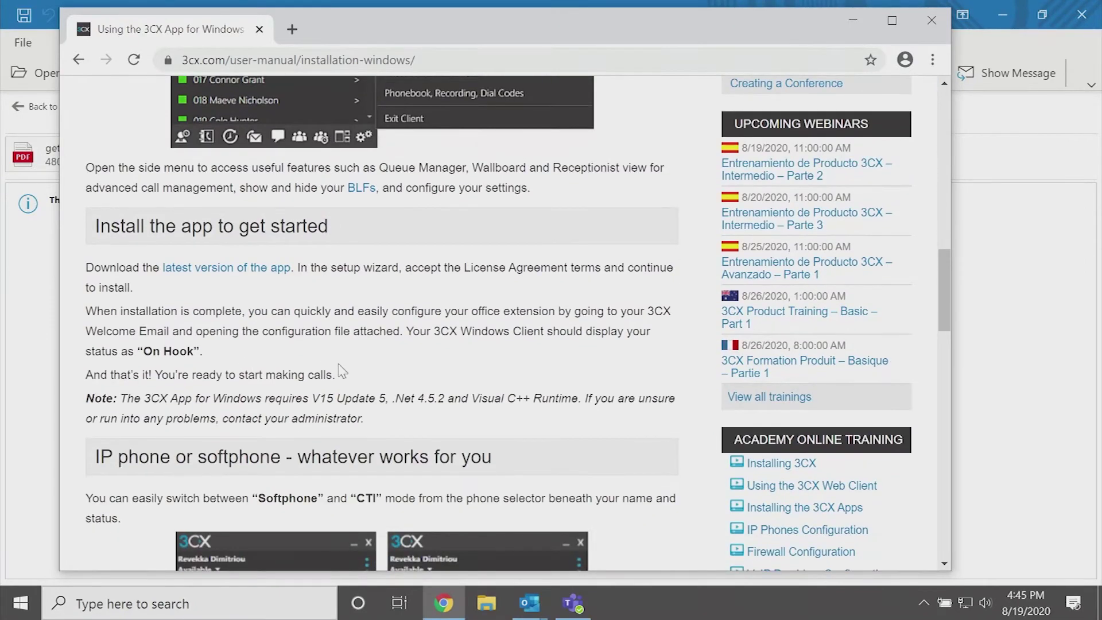
{"action": "scroll", "coordinate": [346, 361], "scroll_direction": "down", "scroll_amount": 8}
{"action": "scroll", "coordinate": [350, 367], "scroll_direction": "up", "scroll_amount": 8}
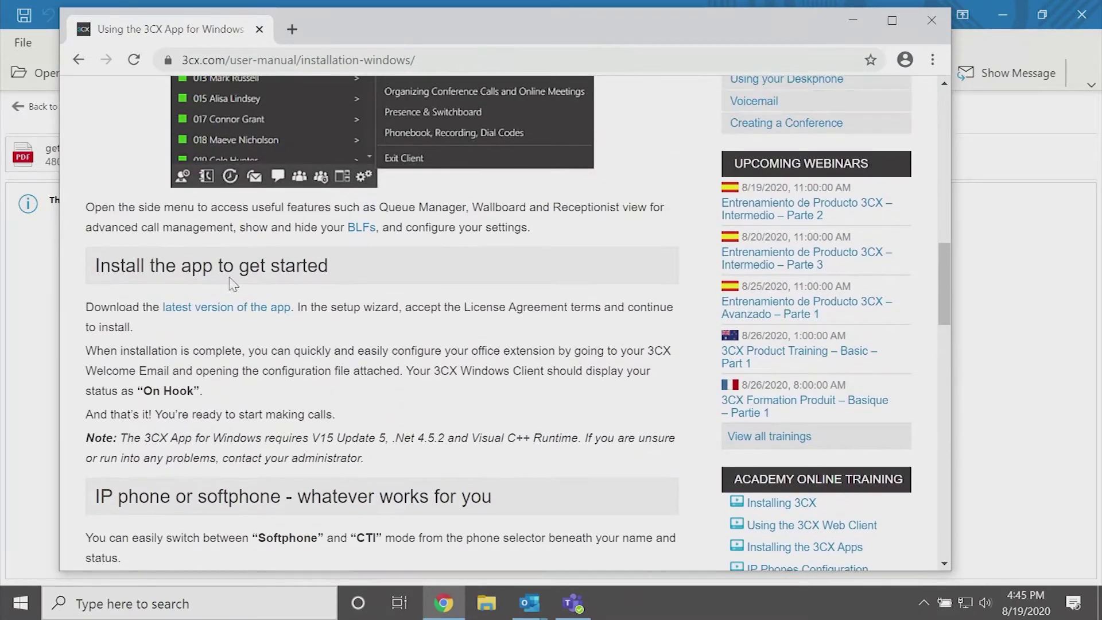
{"action": "left_click", "coordinate": [221, 312]}
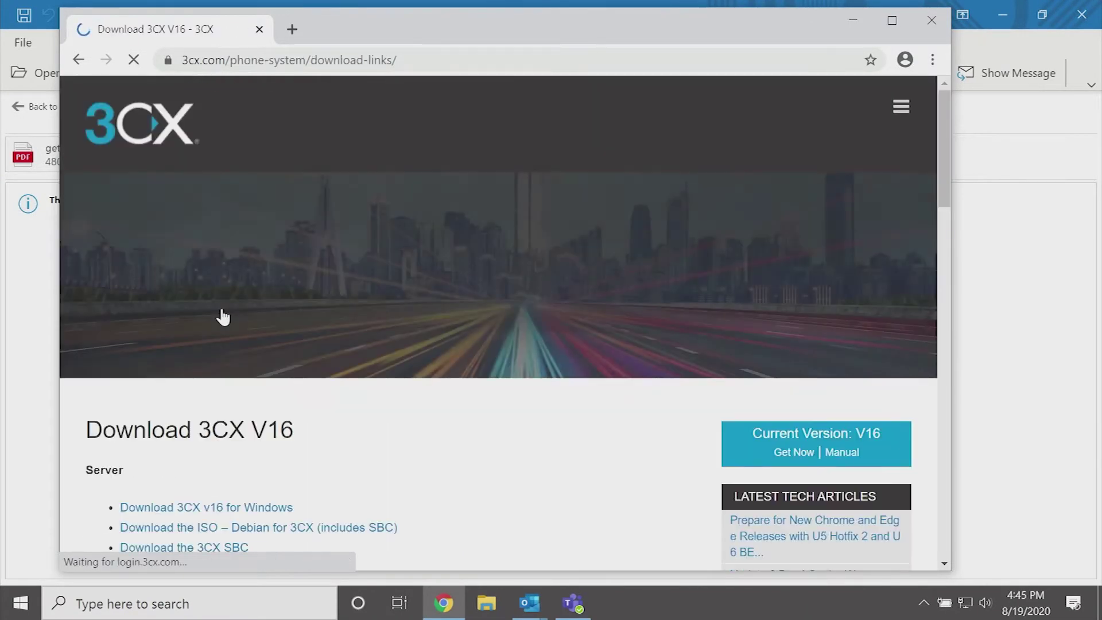
{"action": "scroll", "coordinate": [223, 317], "scroll_direction": "down", "scroll_amount": 4}
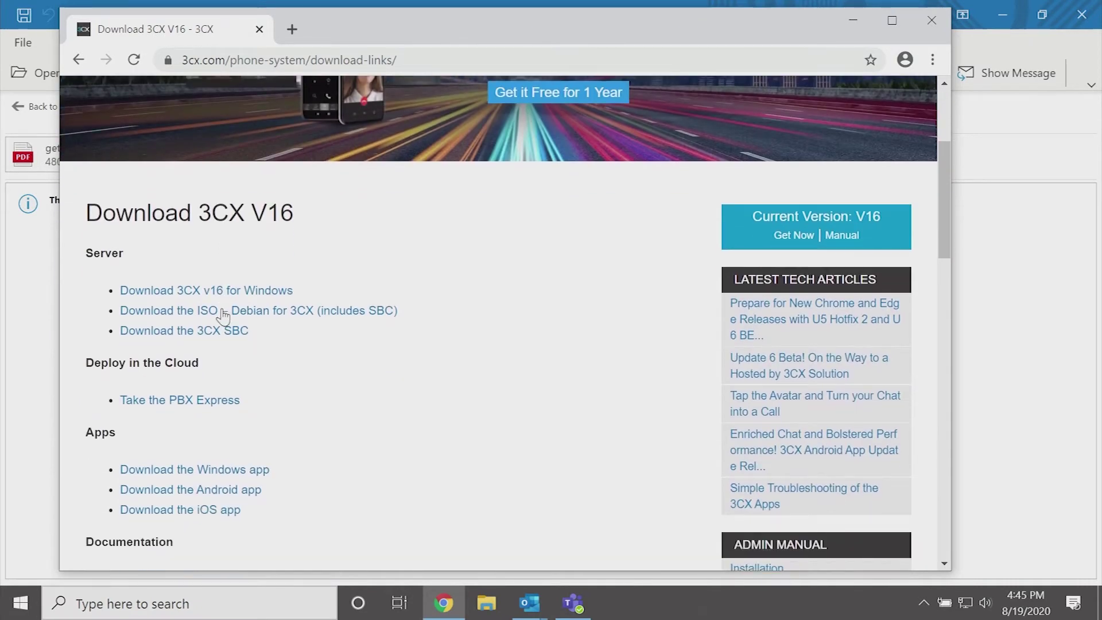
{"action": "scroll", "coordinate": [223, 317], "scroll_direction": "down", "scroll_amount": 1}
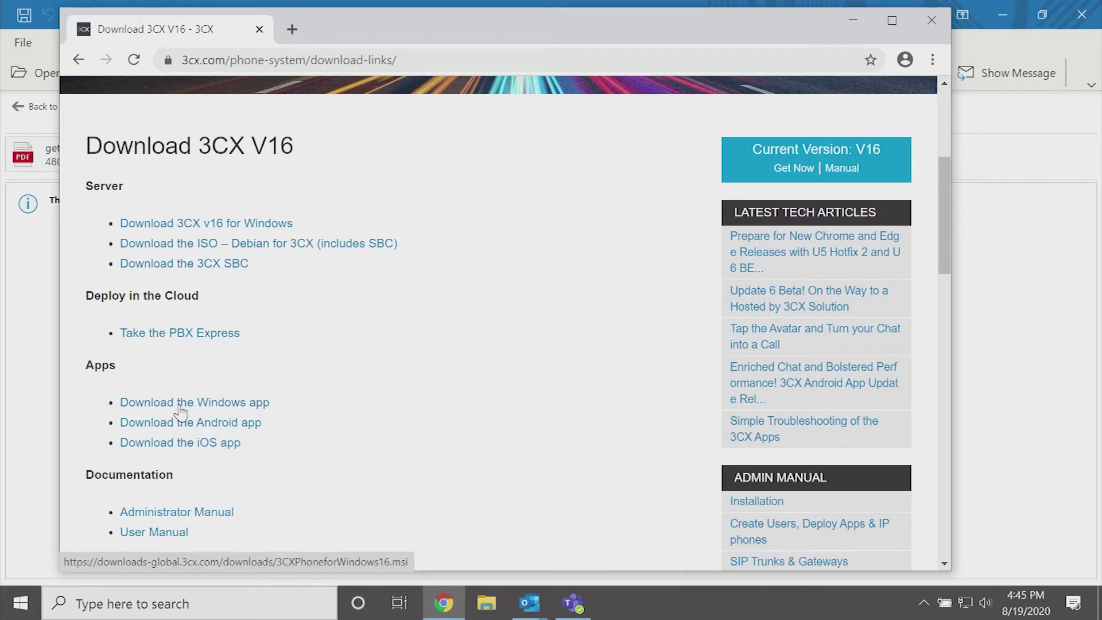
{"action": "left_click", "coordinate": [180, 411]}
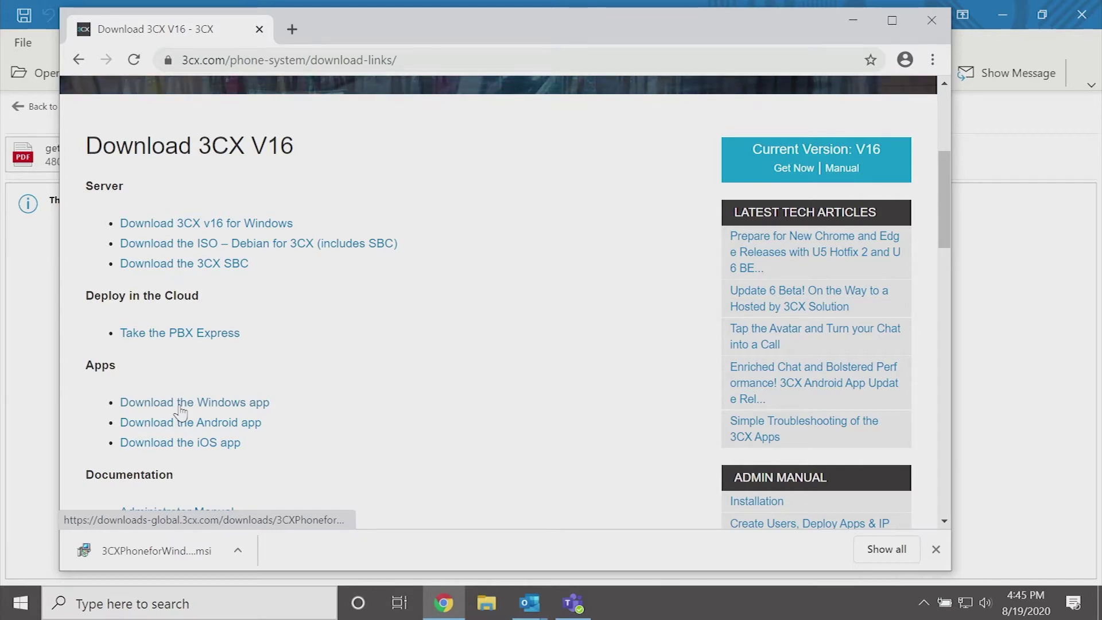
Step: Start installing the 3CX Client for Windows from the downloaded file, accepting its license agreement and the default installation folder
{"action": "left_click", "coordinate": [162, 551]}
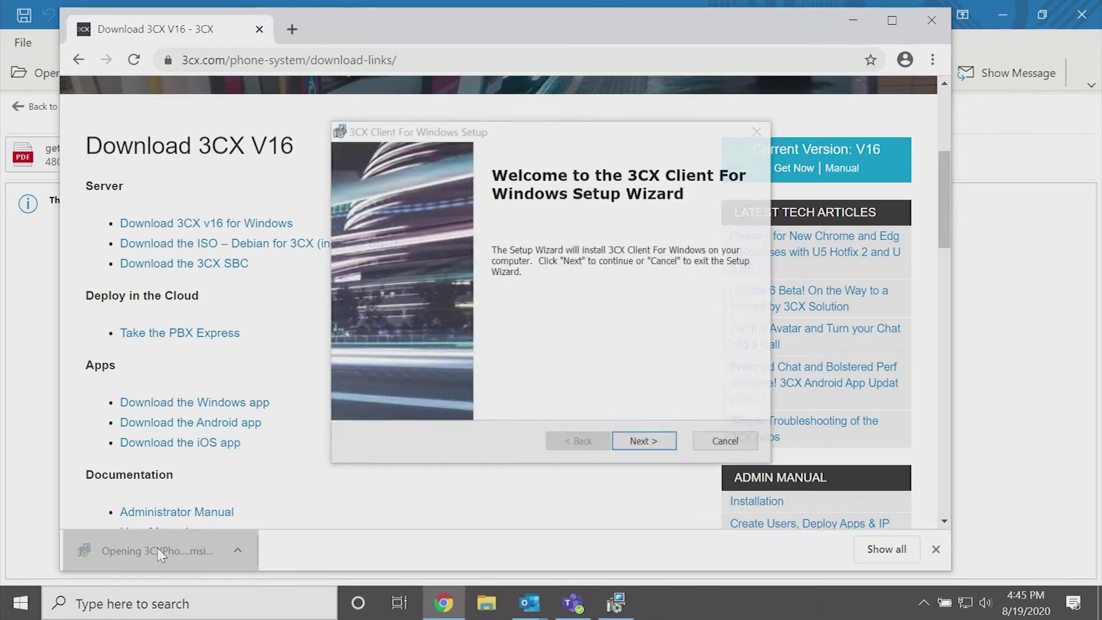
{"action": "left_click", "coordinate": [648, 446]}
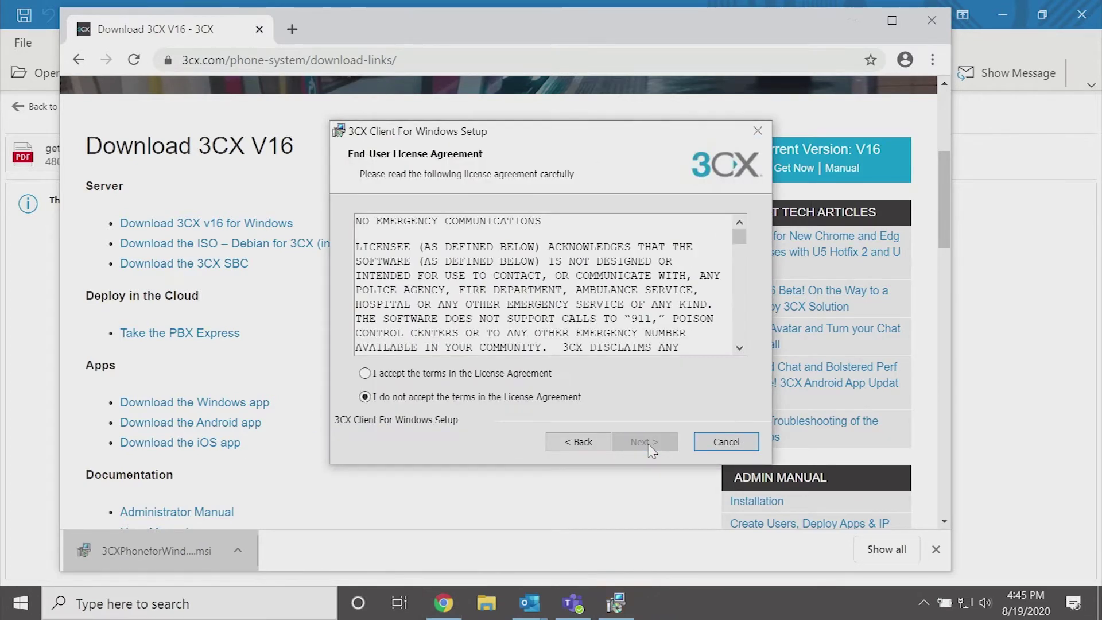
{"action": "left_click", "coordinate": [516, 373]}
{"action": "left_click", "coordinate": [653, 448]}
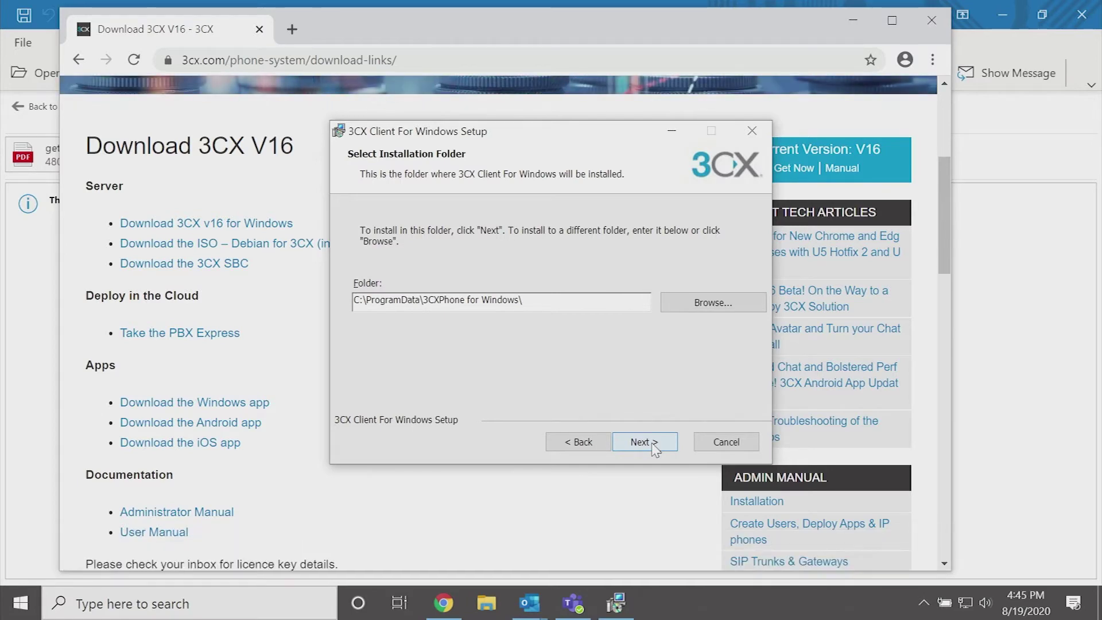
{"action": "left_click", "coordinate": [653, 449]}
{"action": "left_click", "coordinate": [648, 448]}
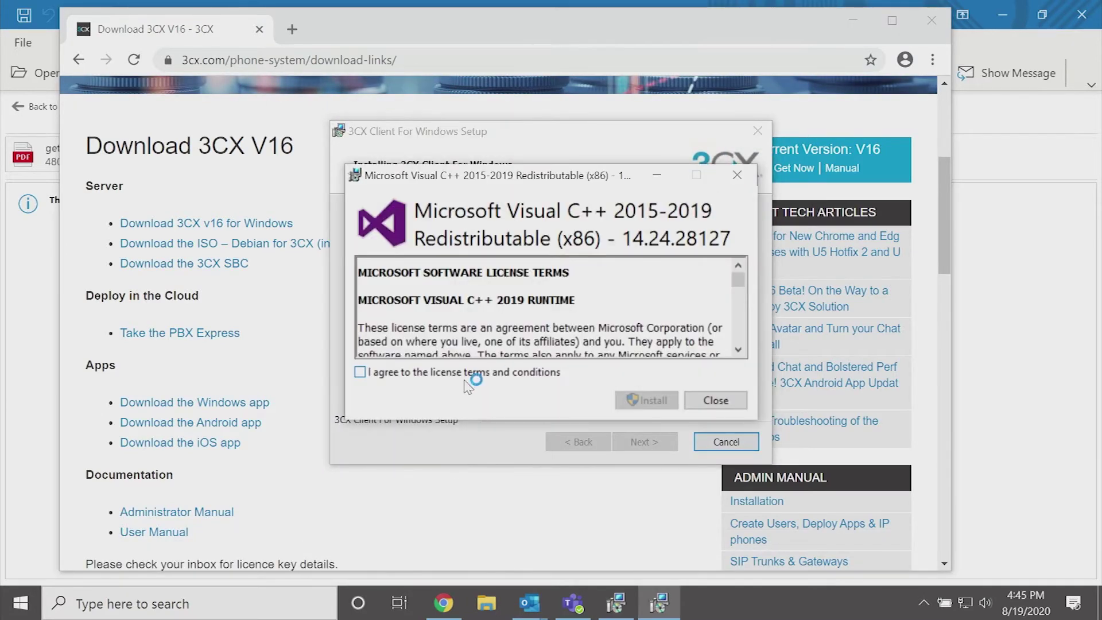
Step: Install the Microsoft Visual C++ 2015-2019 Redistributable with its license terms accepted, and finish the 3CX client setup
{"action": "left_click", "coordinate": [467, 374]}
{"action": "left_click", "coordinate": [647, 400]}
{"action": "left_click", "coordinate": [463, 420]}
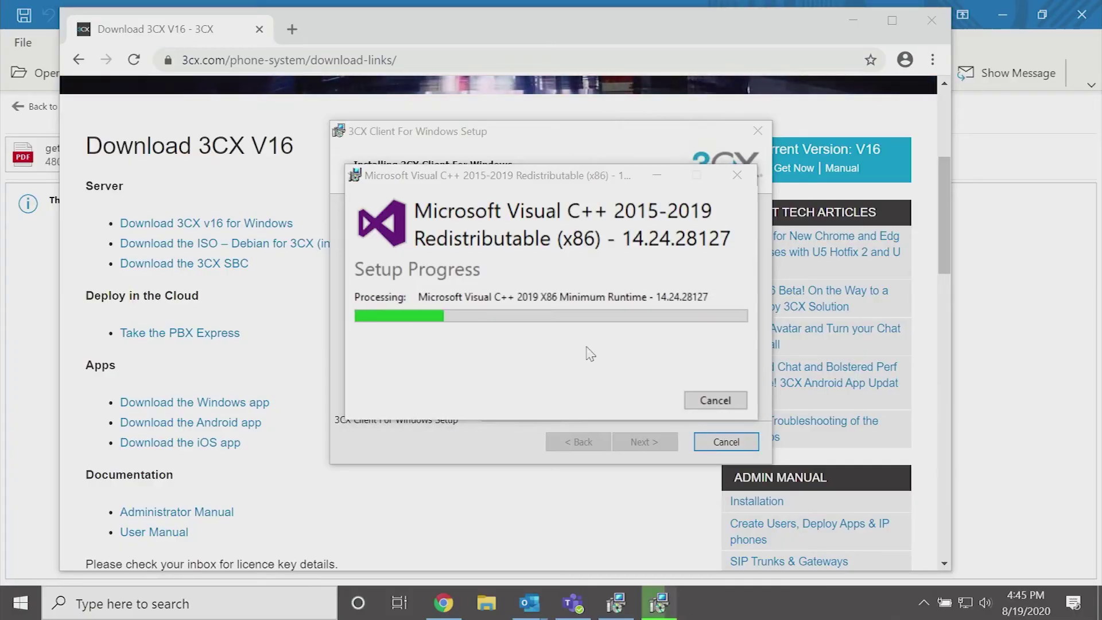
{"action": "left_click", "coordinate": [714, 400]}
{"action": "left_click", "coordinate": [504, 417]}
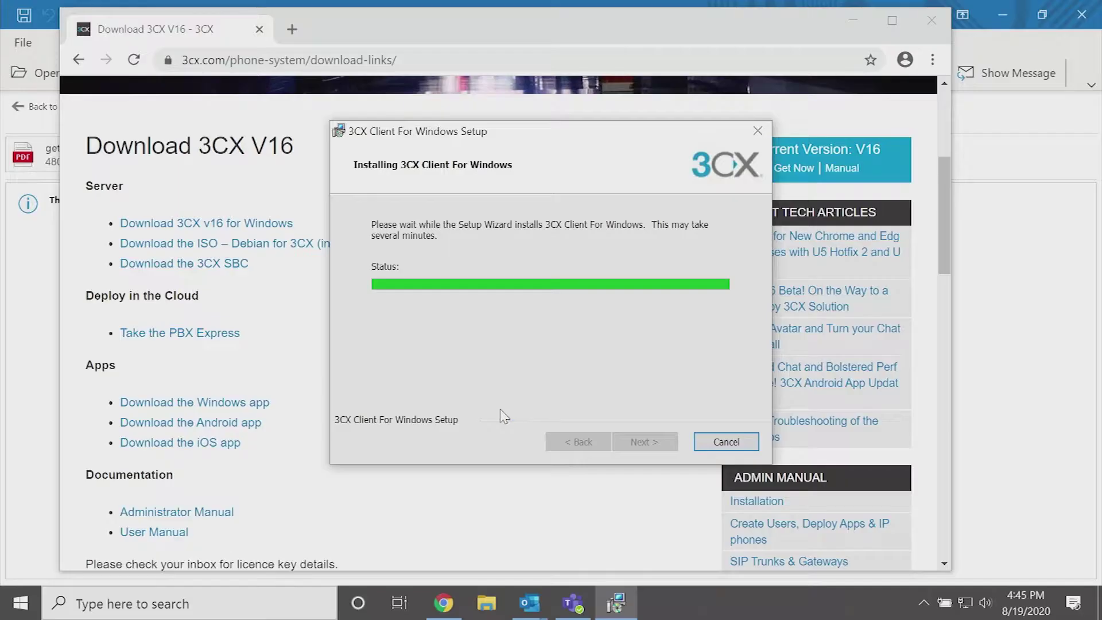
{"action": "left_click", "coordinate": [640, 439]}
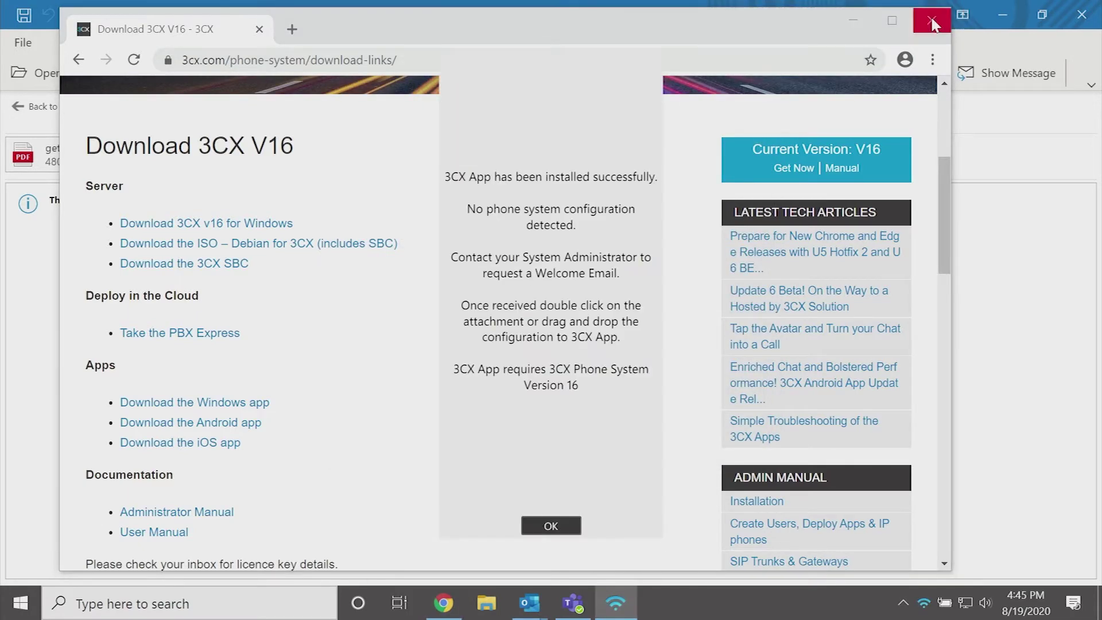
Step: Close the browser and the 3CX installation notice, and configure the app with the email's .3cxconfig attachment, using its Softphone mode selector
{"action": "left_click", "coordinate": [931, 24]}
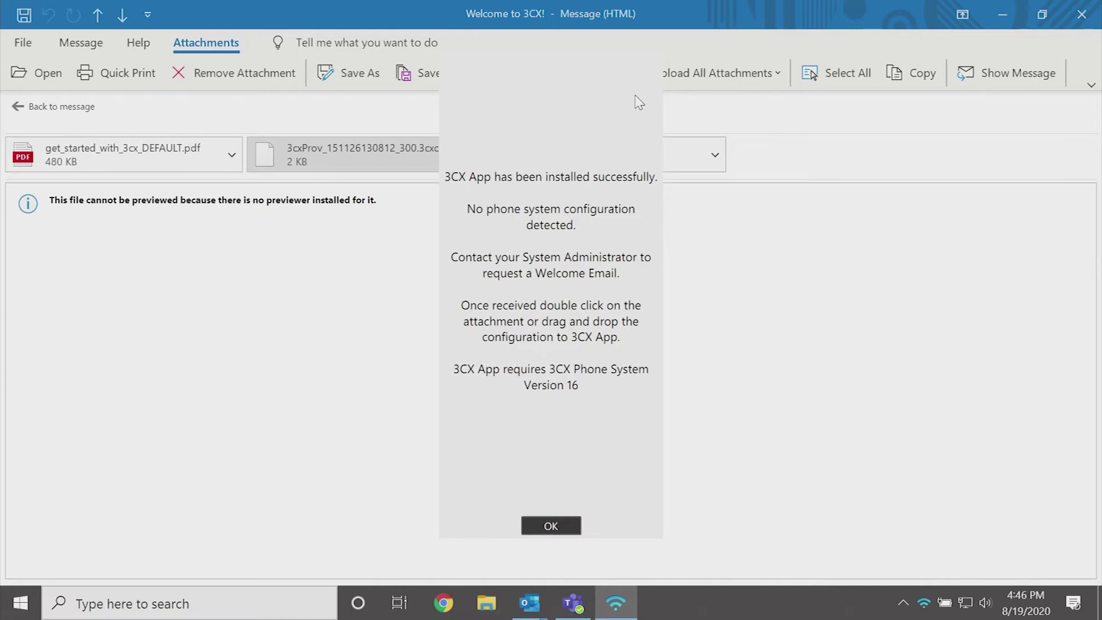
{"action": "key", "text": "Return"}
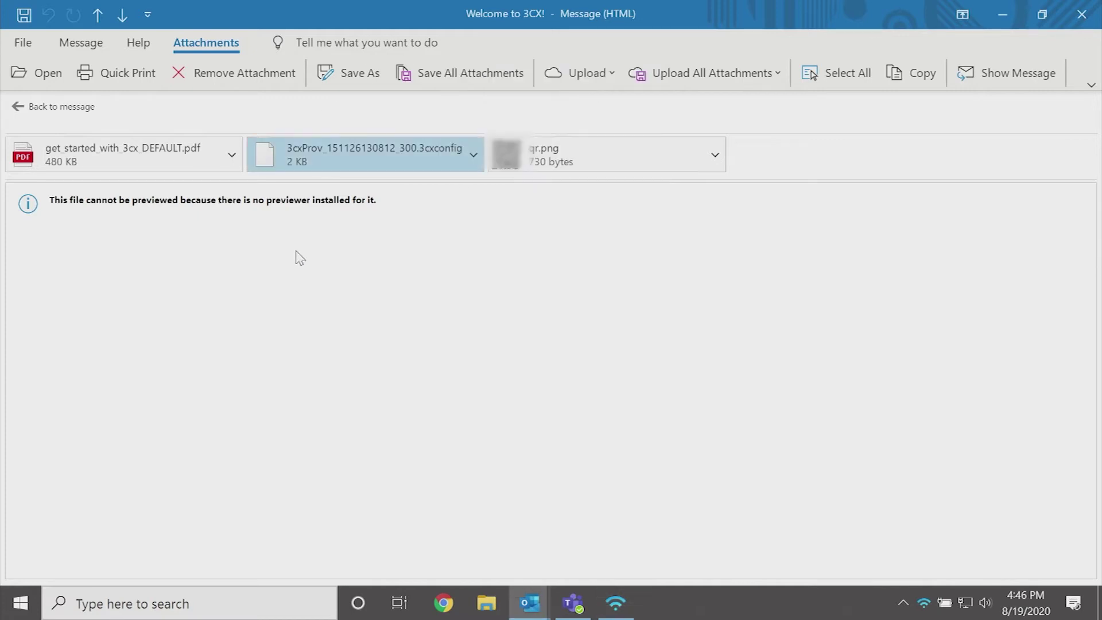
{"action": "double_click", "coordinate": [344, 162]}
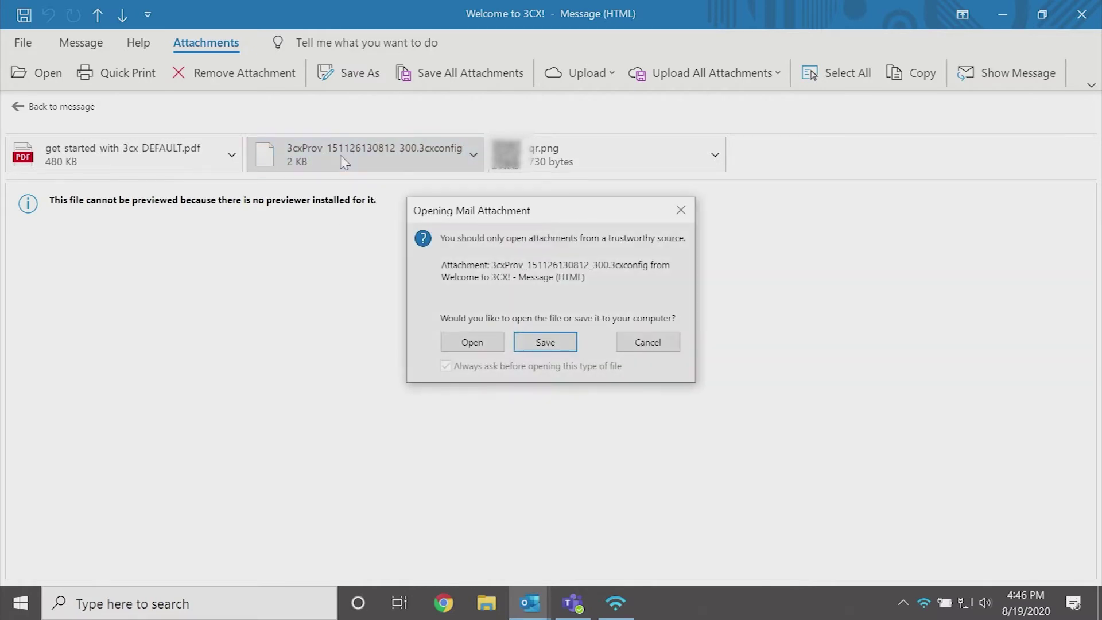
{"action": "left_click", "coordinate": [477, 338]}
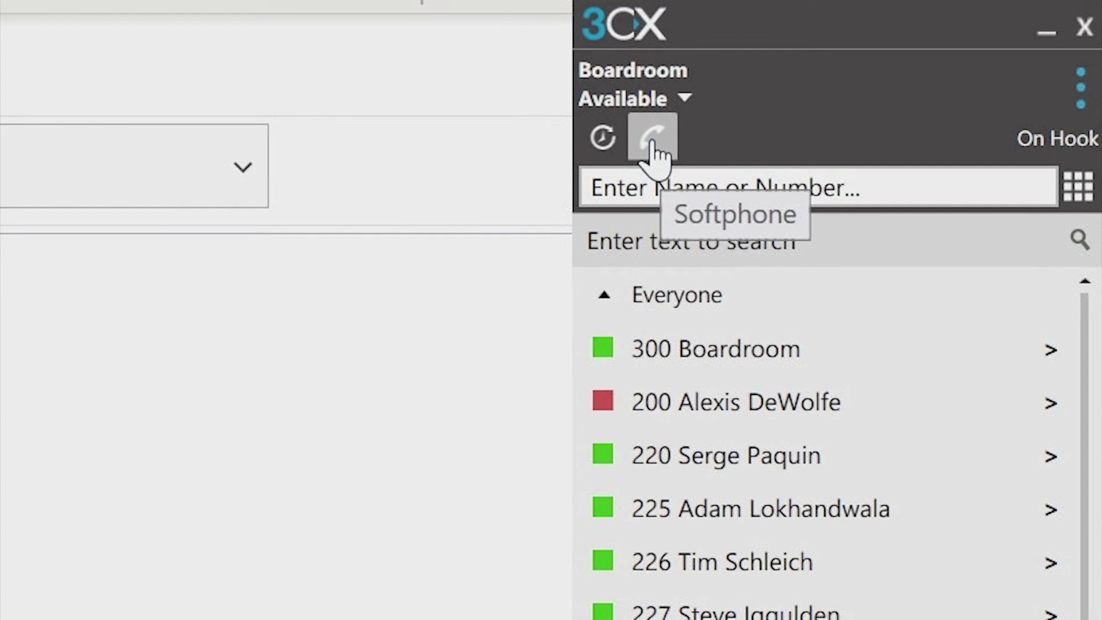
{"action": "left_click", "coordinate": [652, 144]}
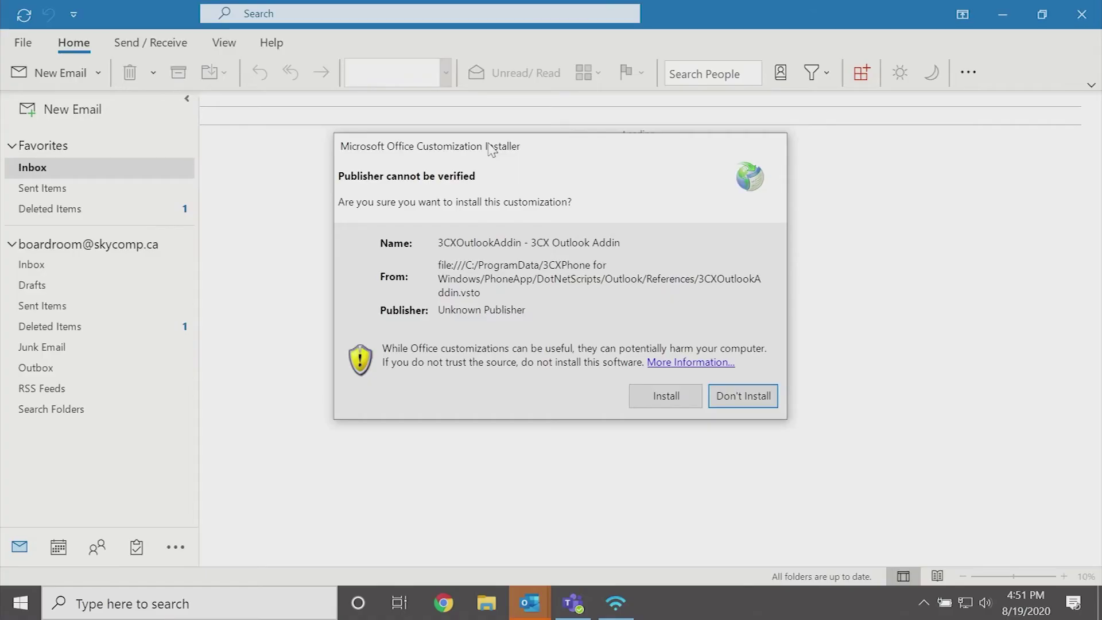
Step: Install the 3CX Outlook Addin customization and minimize Outlook
{"action": "left_click_drag", "start_coordinate": [488, 144], "coordinate": [486, 151]}
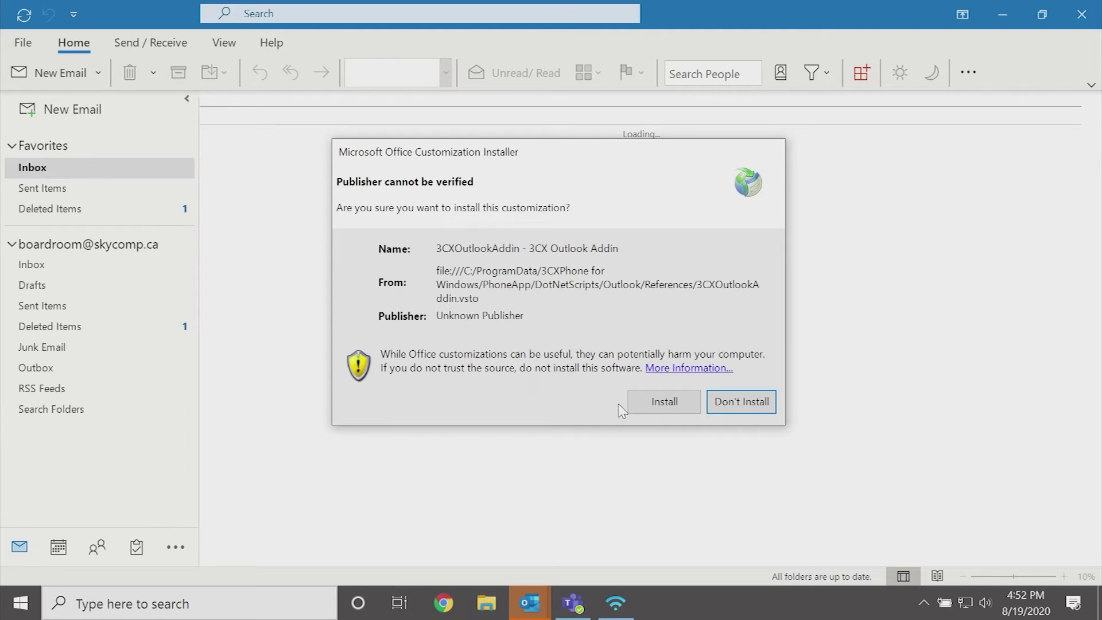
{"action": "left_click", "coordinate": [657, 404]}
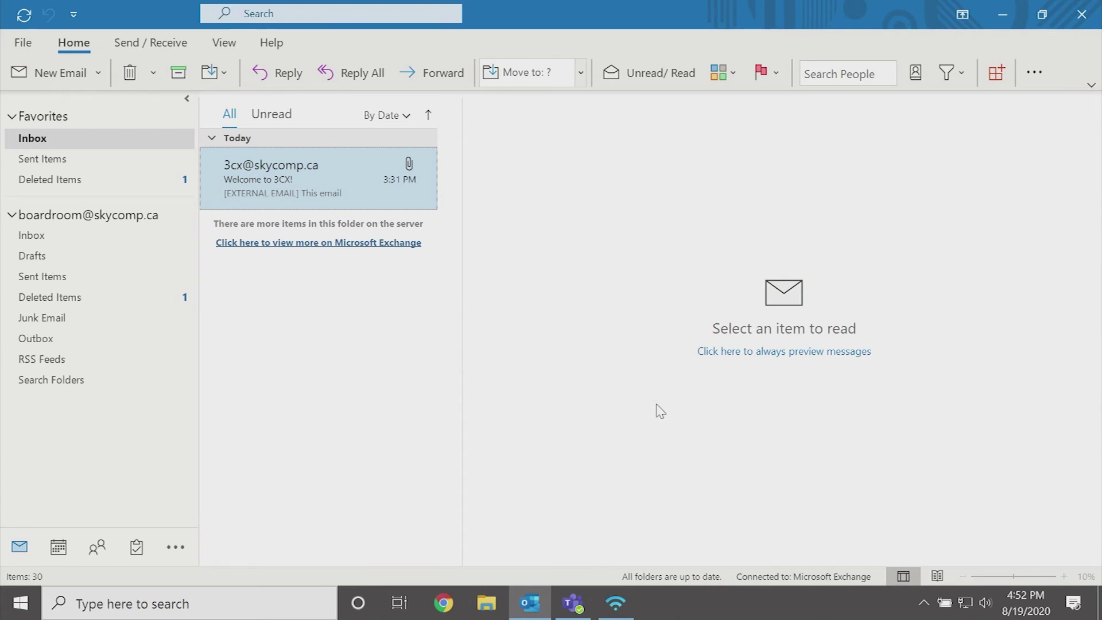
{"action": "left_click", "coordinate": [1004, 22]}
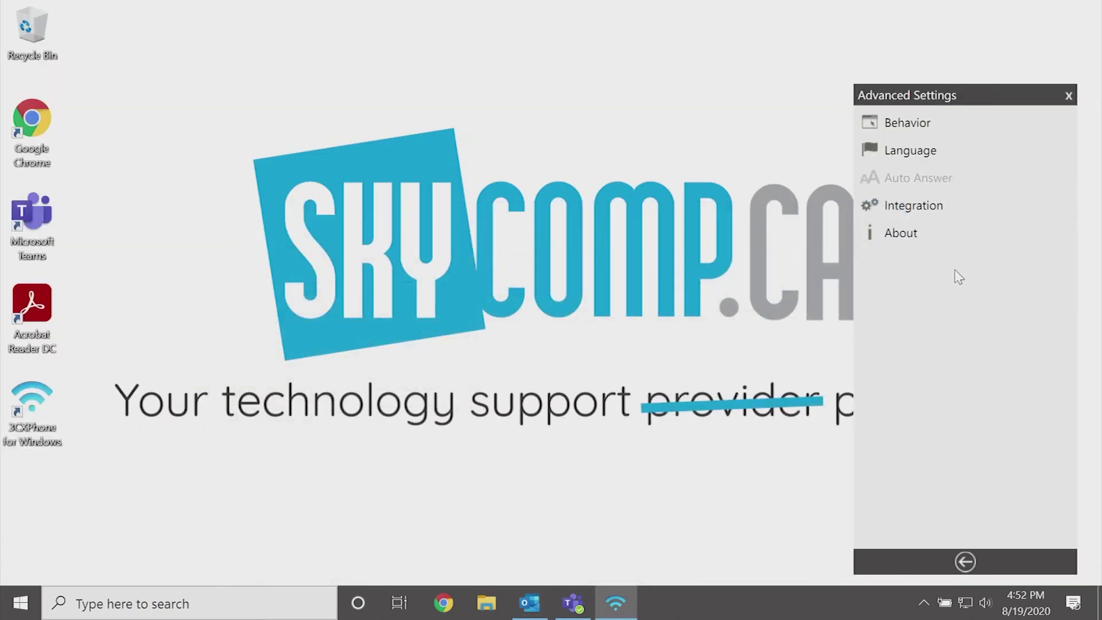
Step: In the advanced integration settings' General options, turn off creating new contacts if not found, and save
{"action": "left_click", "coordinate": [964, 561]}
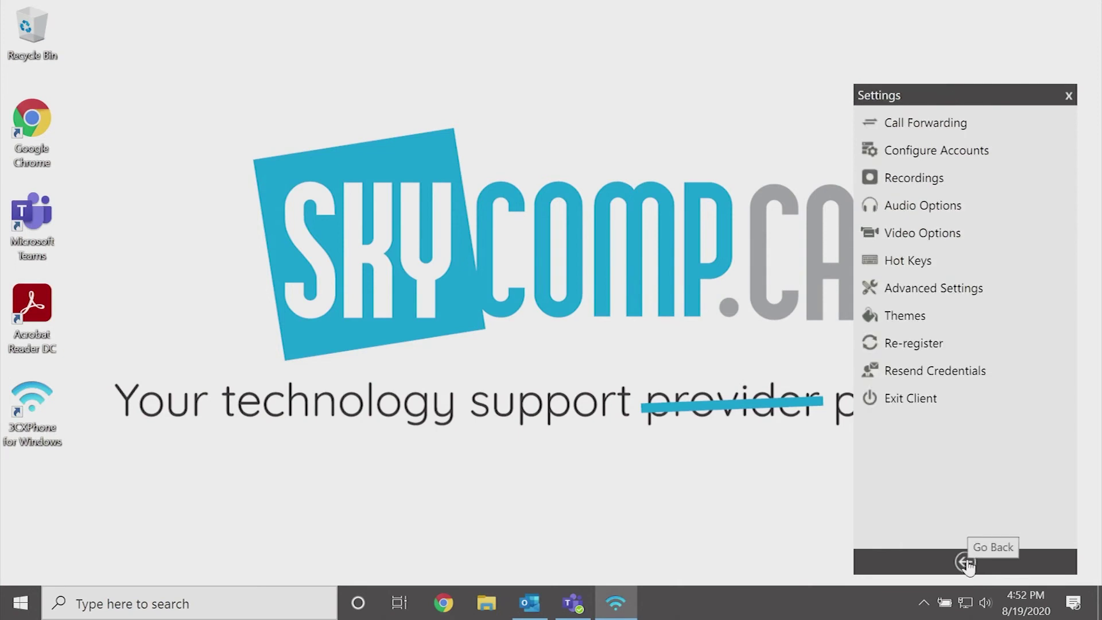
{"action": "left_click", "coordinate": [965, 562]}
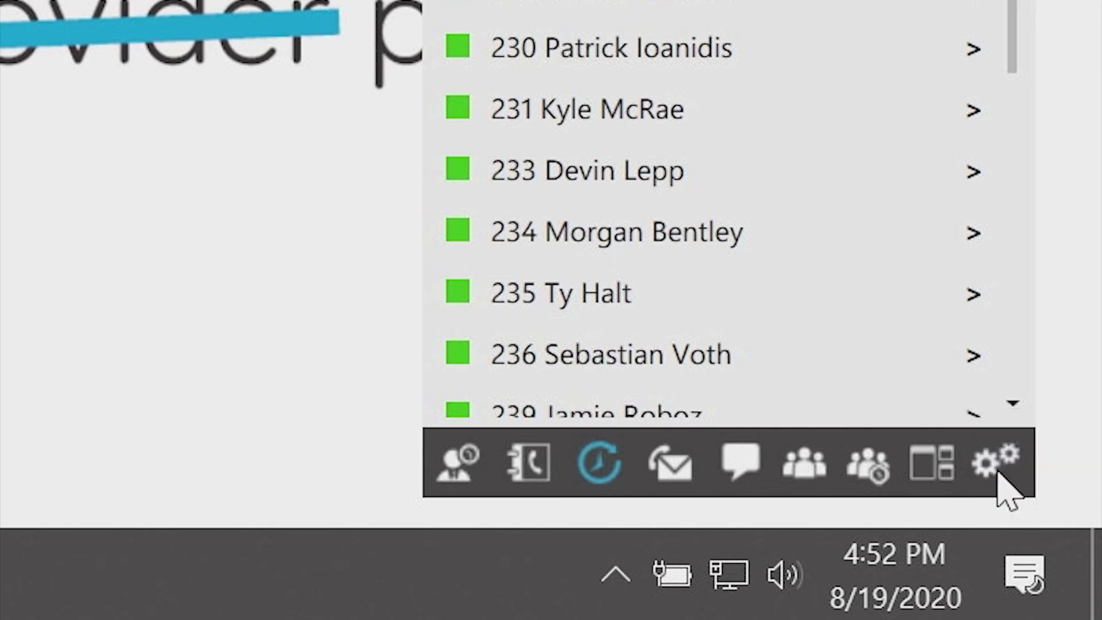
{"action": "left_click", "coordinate": [996, 477]}
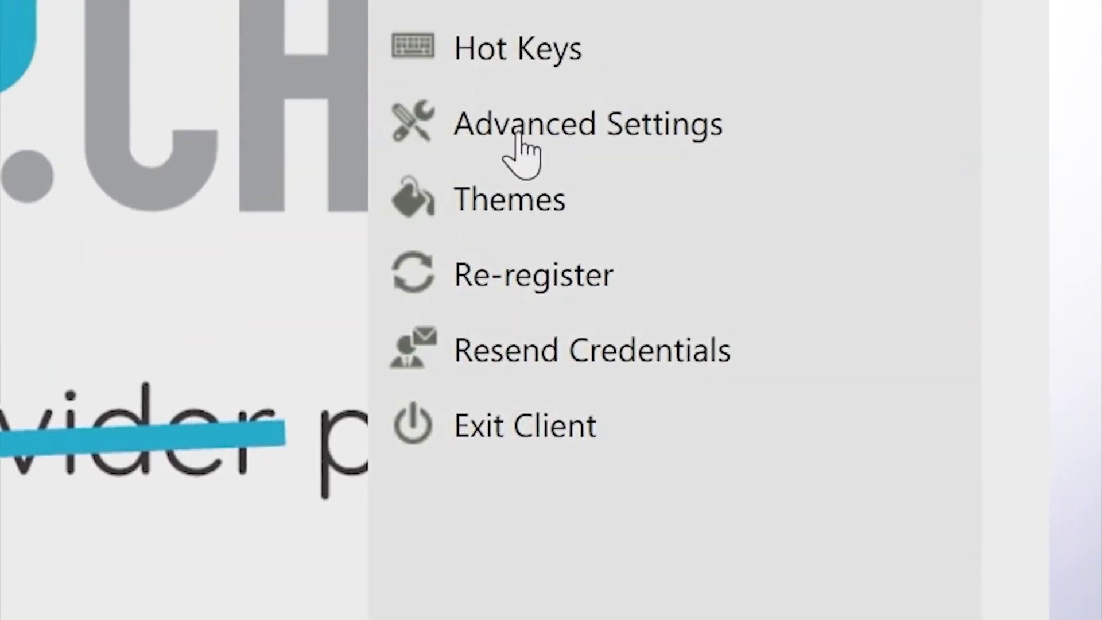
{"action": "left_click", "coordinate": [516, 138]}
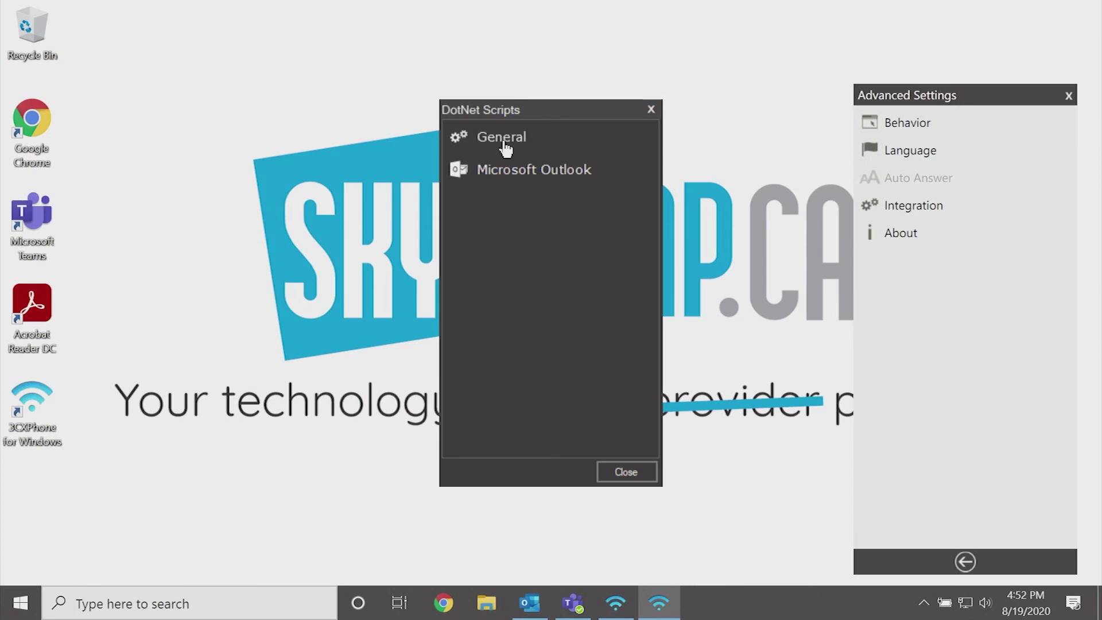
{"action": "left_click", "coordinate": [501, 138]}
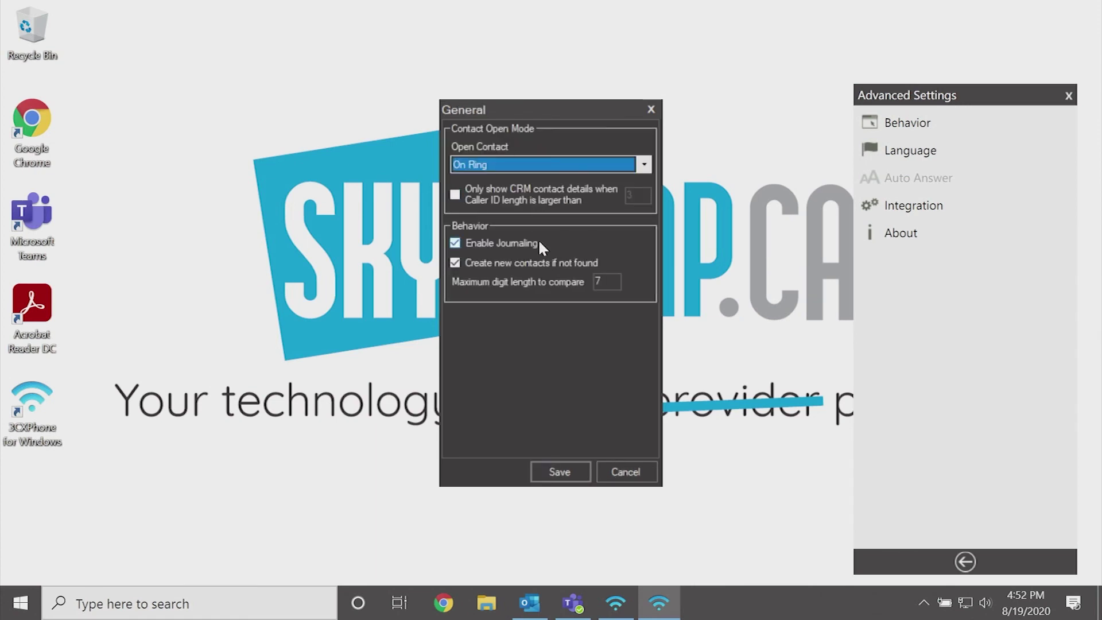
{"action": "left_click", "coordinate": [455, 265]}
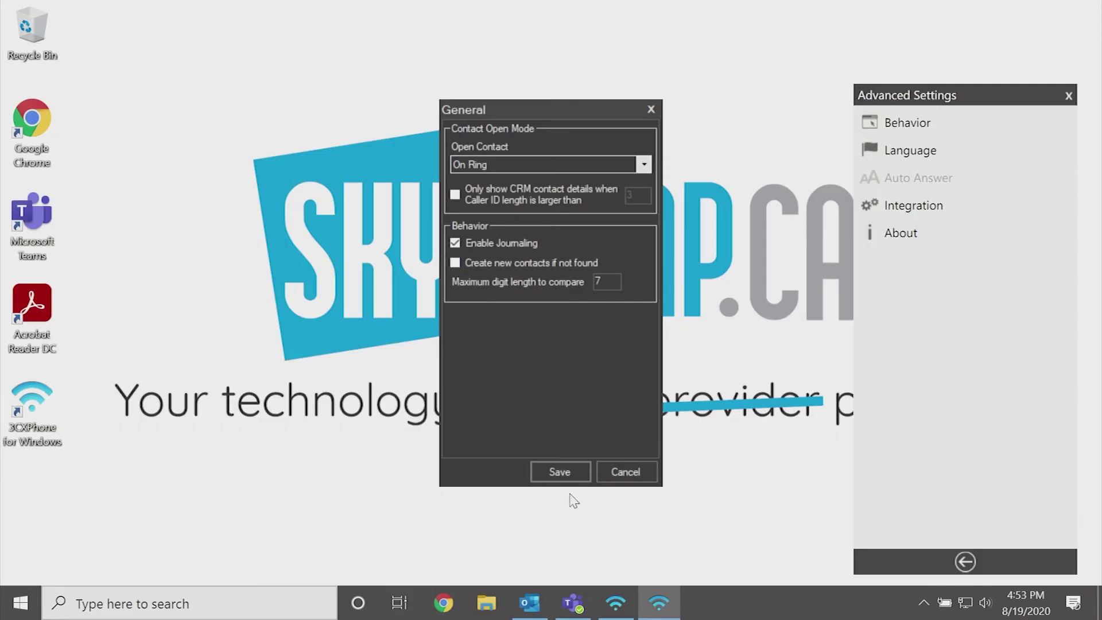
{"action": "left_click", "coordinate": [561, 474]}
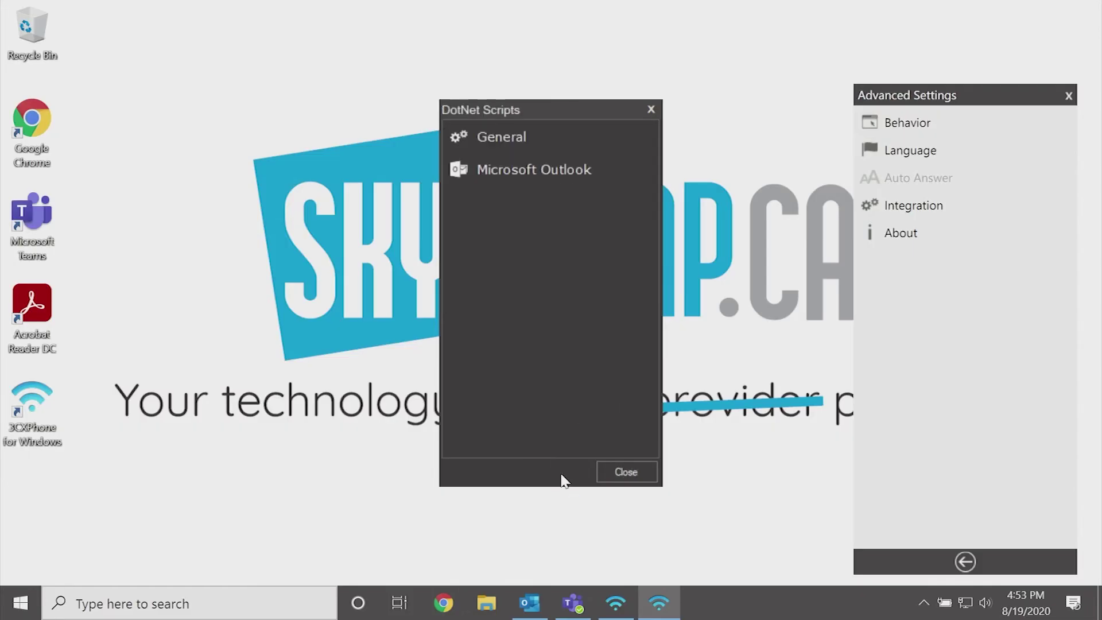
Step: Save the Microsoft Outlook integration with both contact folders selected for incoming-call lookup, close the integration settings and return to the contact list
{"action": "left_click", "coordinate": [525, 182]}
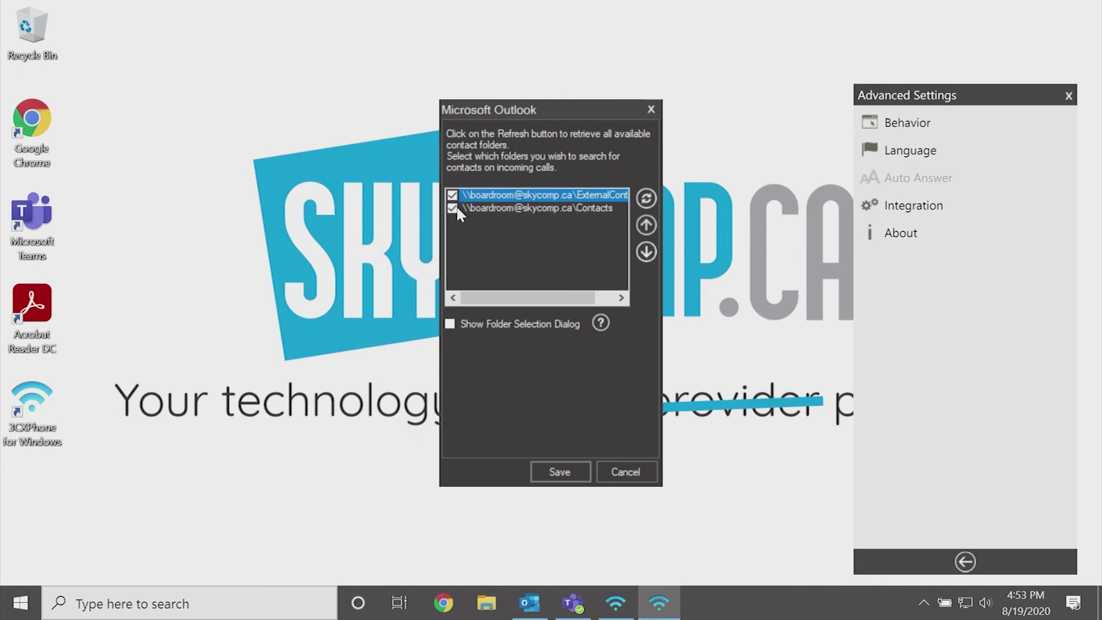
{"action": "left_click", "coordinate": [560, 473]}
{"action": "left_click", "coordinate": [624, 472]}
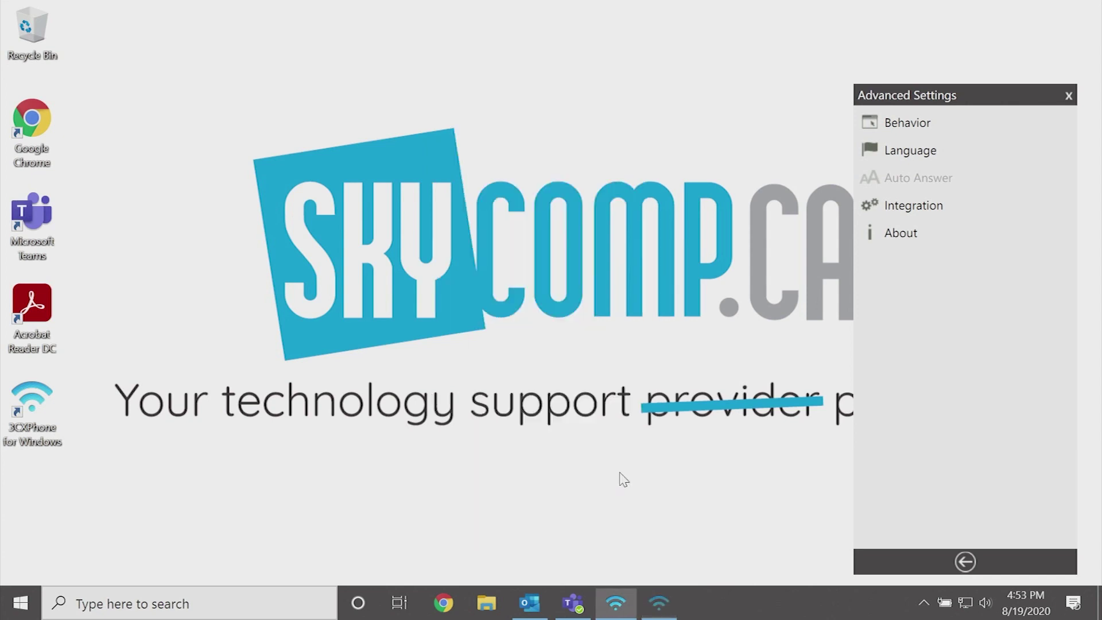
{"action": "left_click", "coordinate": [965, 563]}
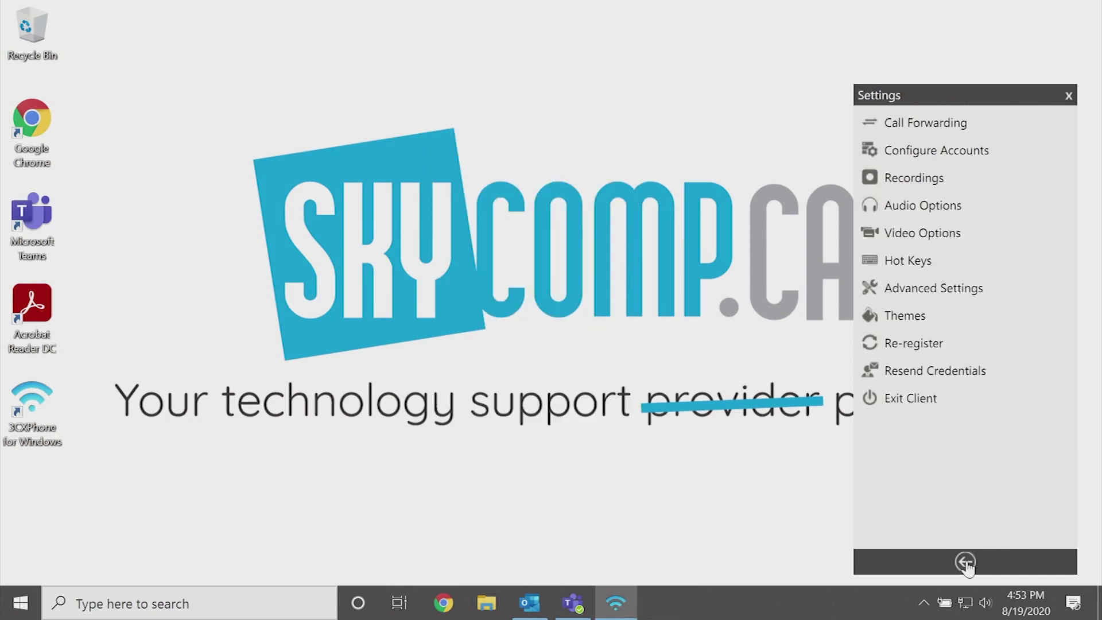
{"action": "left_click", "coordinate": [967, 564]}
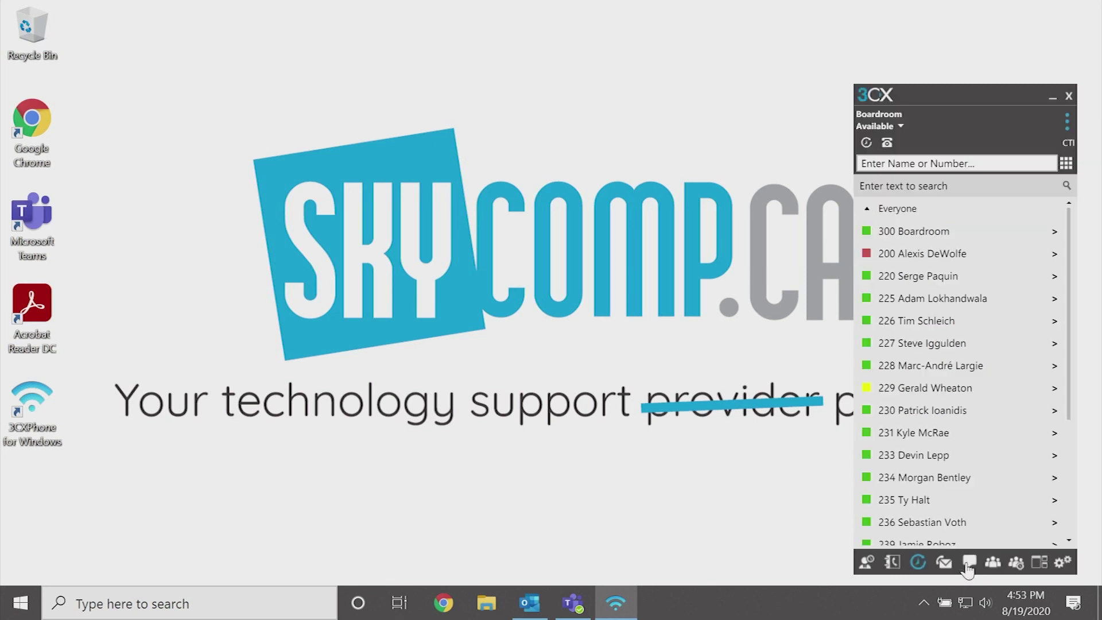